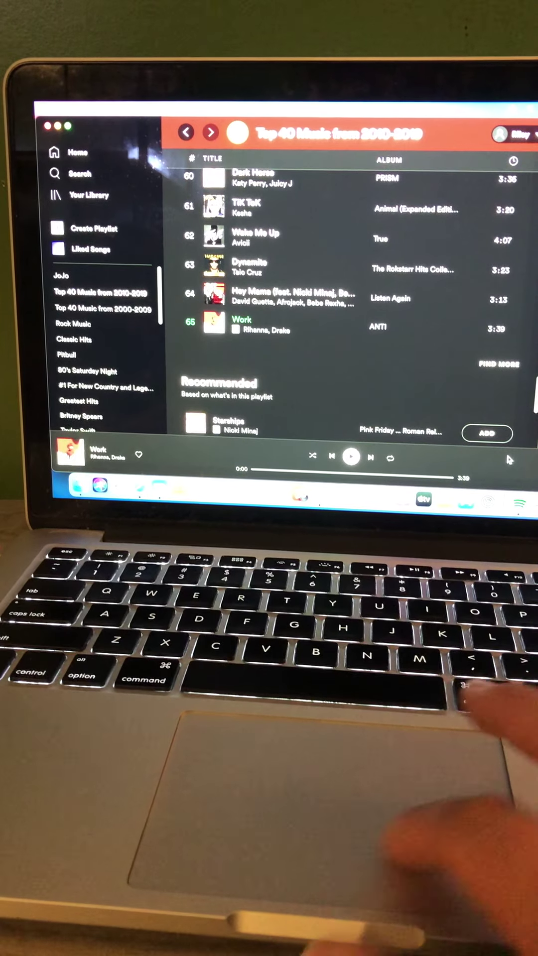
# - Start playing 'Work' by Rihanna and Drake and let it run to about 3:33
pyautogui.click(352, 457)
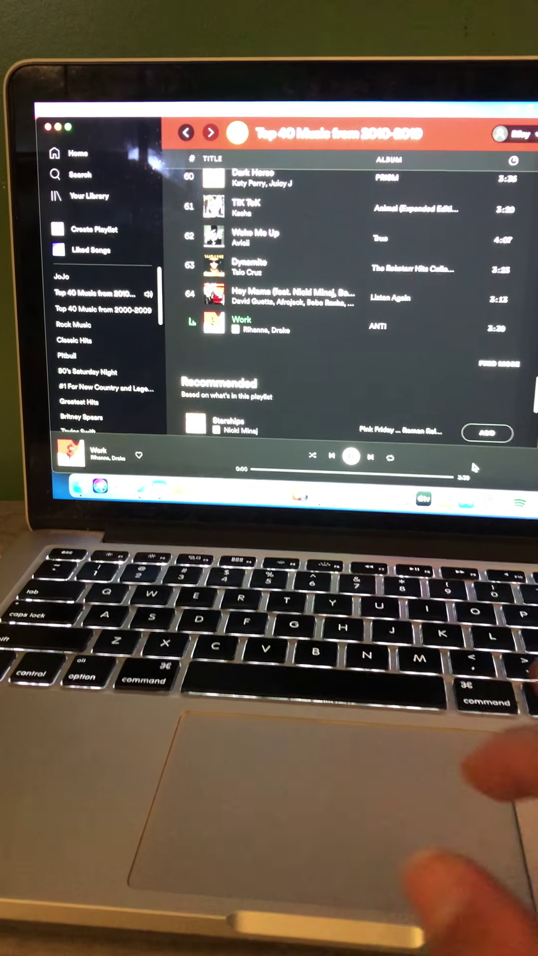